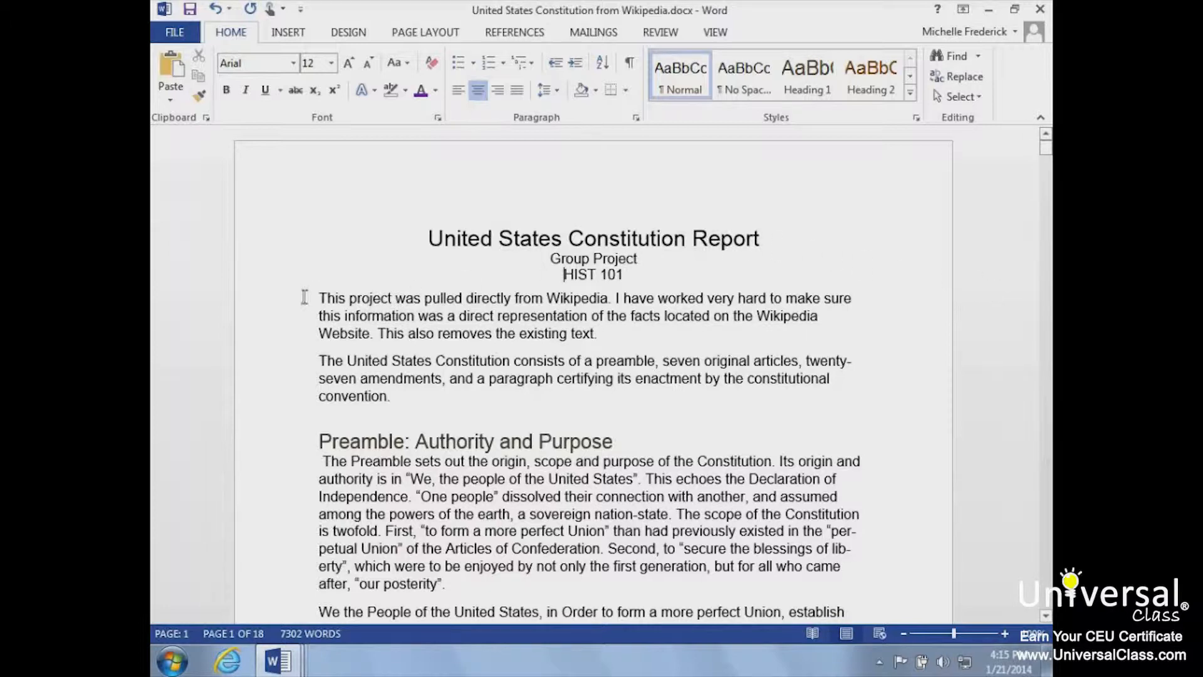
- Select the opening paragraph beginning "This project was pulled", try centered, right and justified alignment, and return it to left alignment
left_click_drag(318, 296, 593, 326)
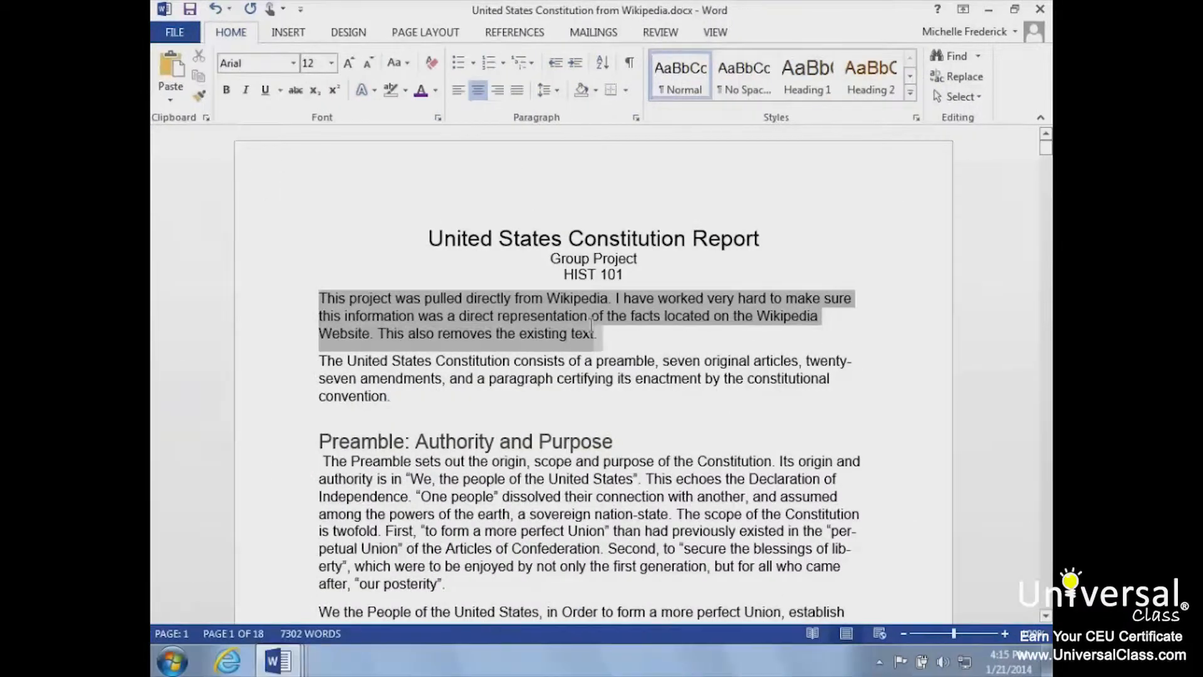
left_click_drag(592, 326, 596, 333)
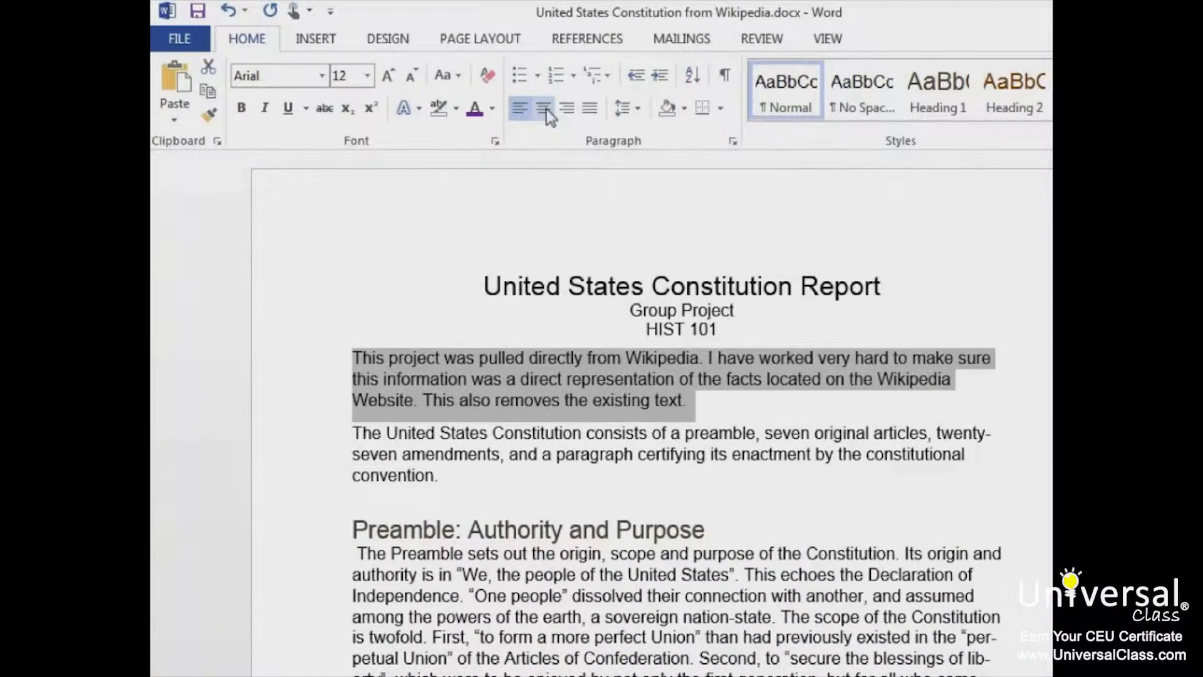
left_click(545, 109)
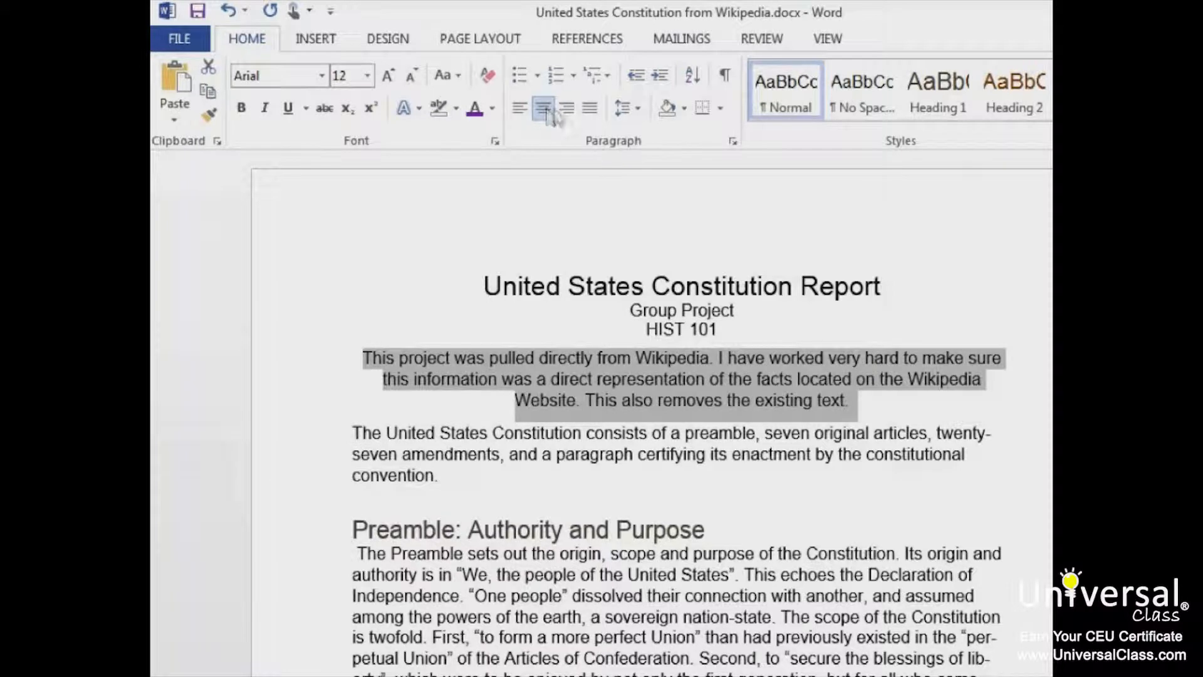
left_click(571, 111)
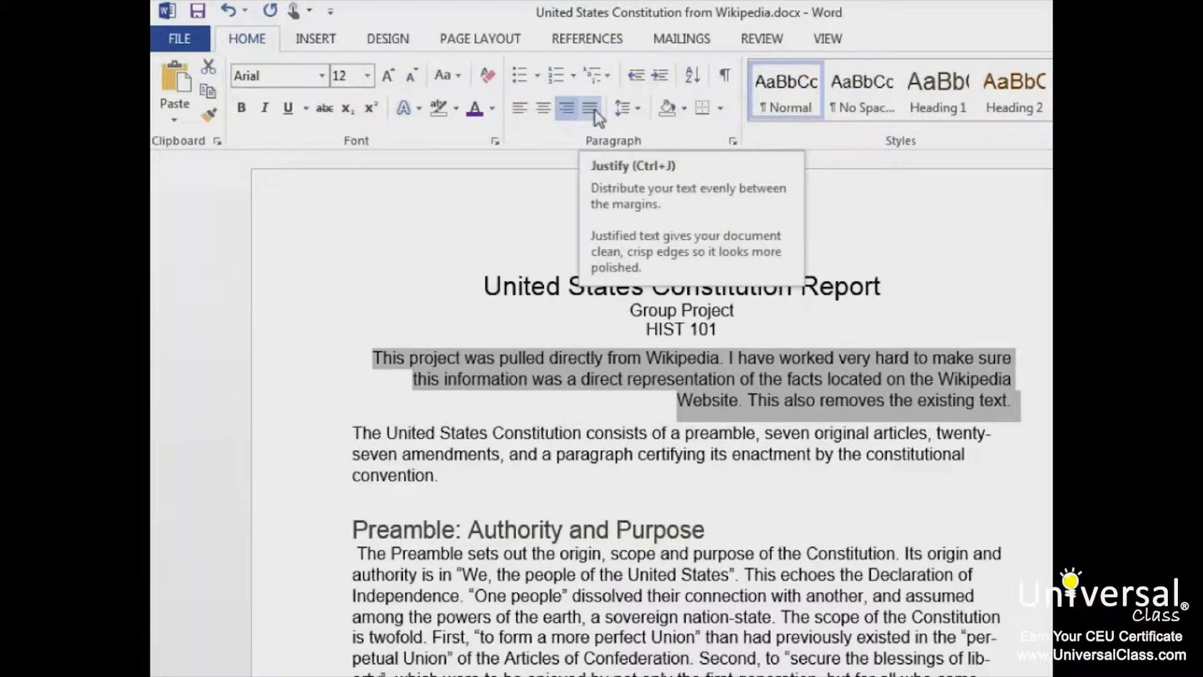
left_click(594, 113)
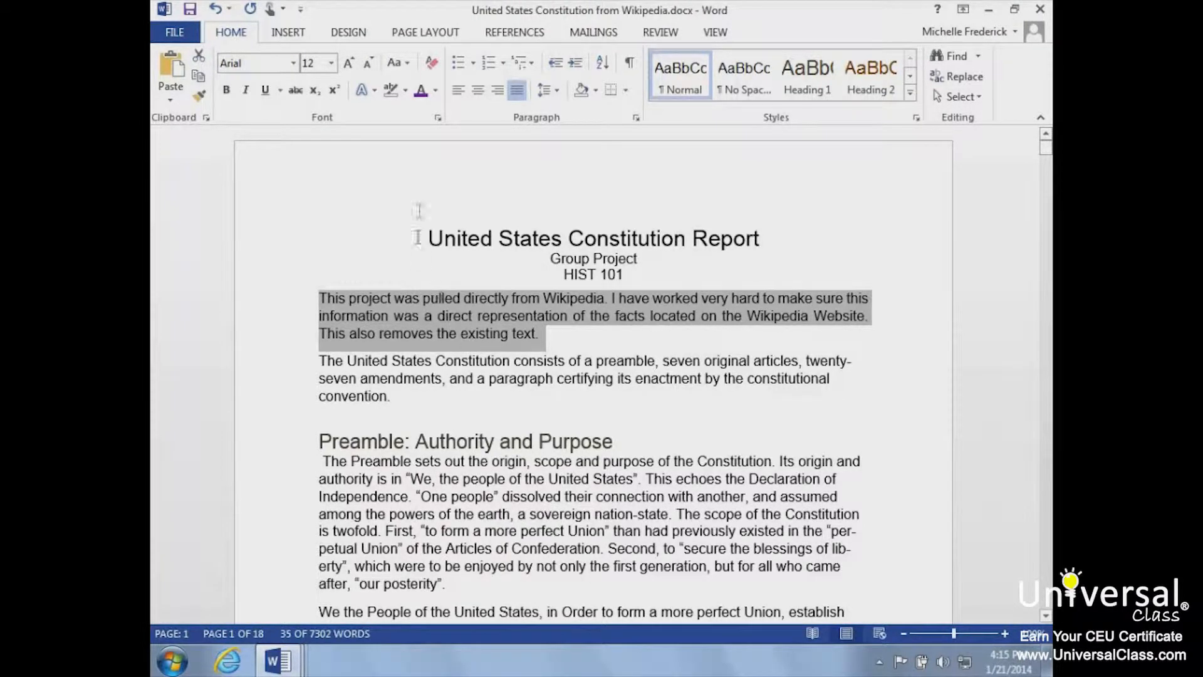
left_click(459, 92)
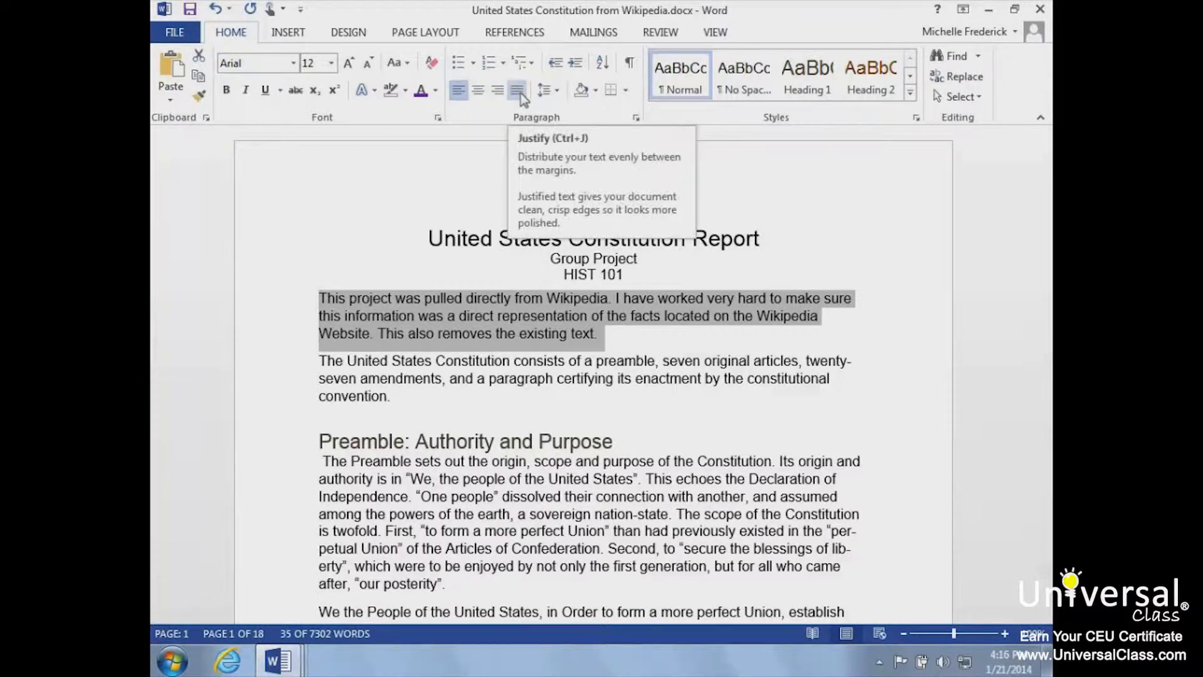
- Set the selected paragraph's line spacing to Multiple at 4 in the line spacing options
left_click(557, 92)
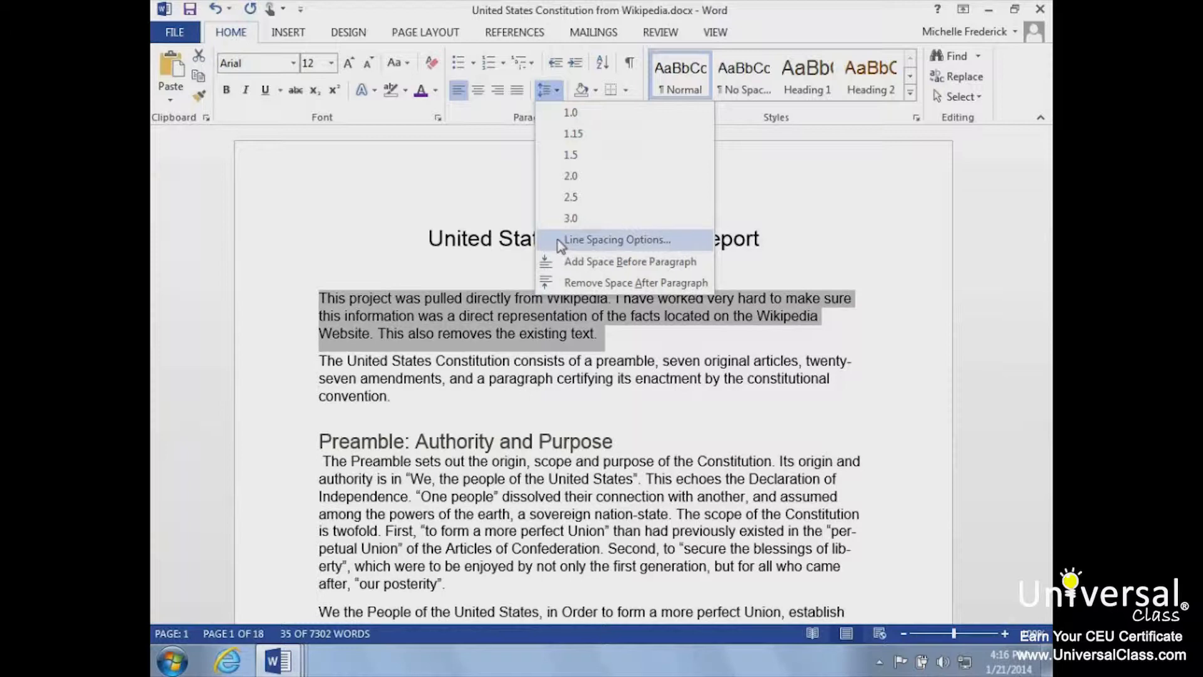
left_click(560, 242)
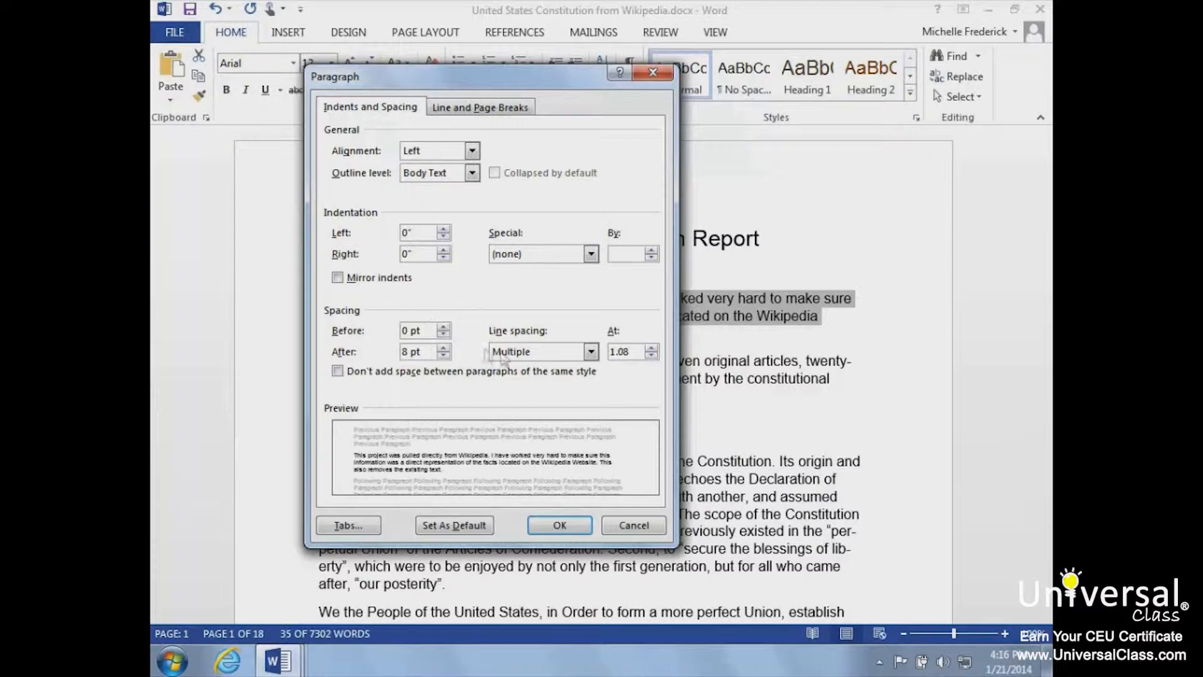
left_click(545, 351)
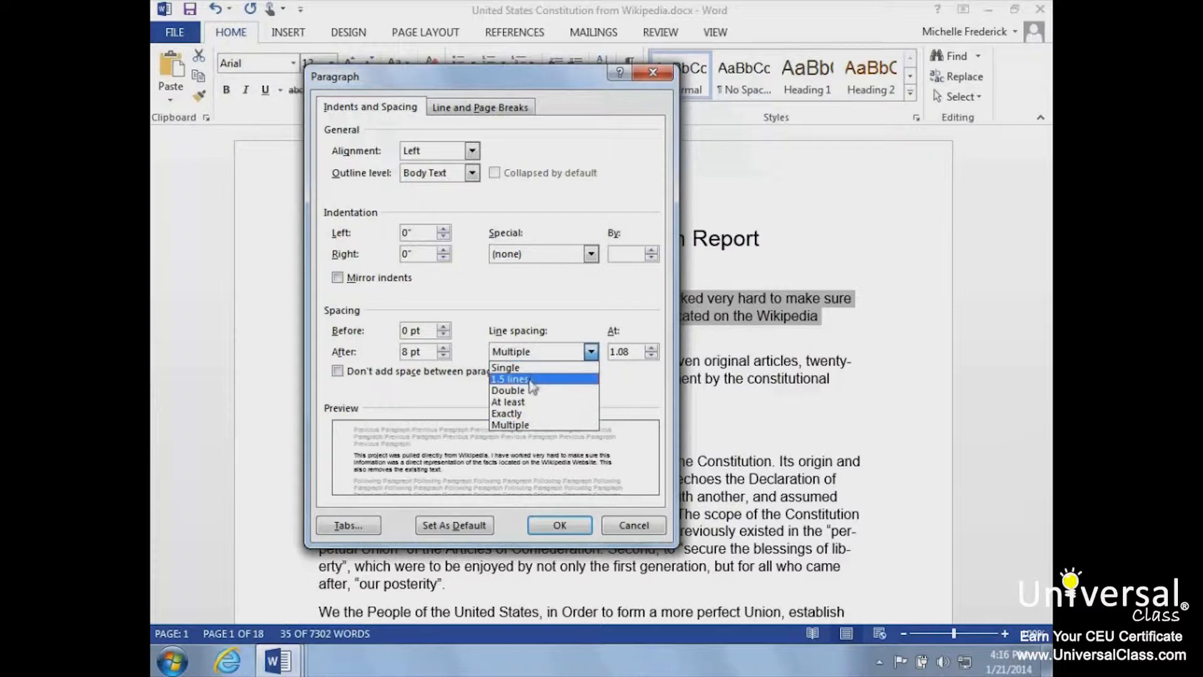
left_click(511, 424)
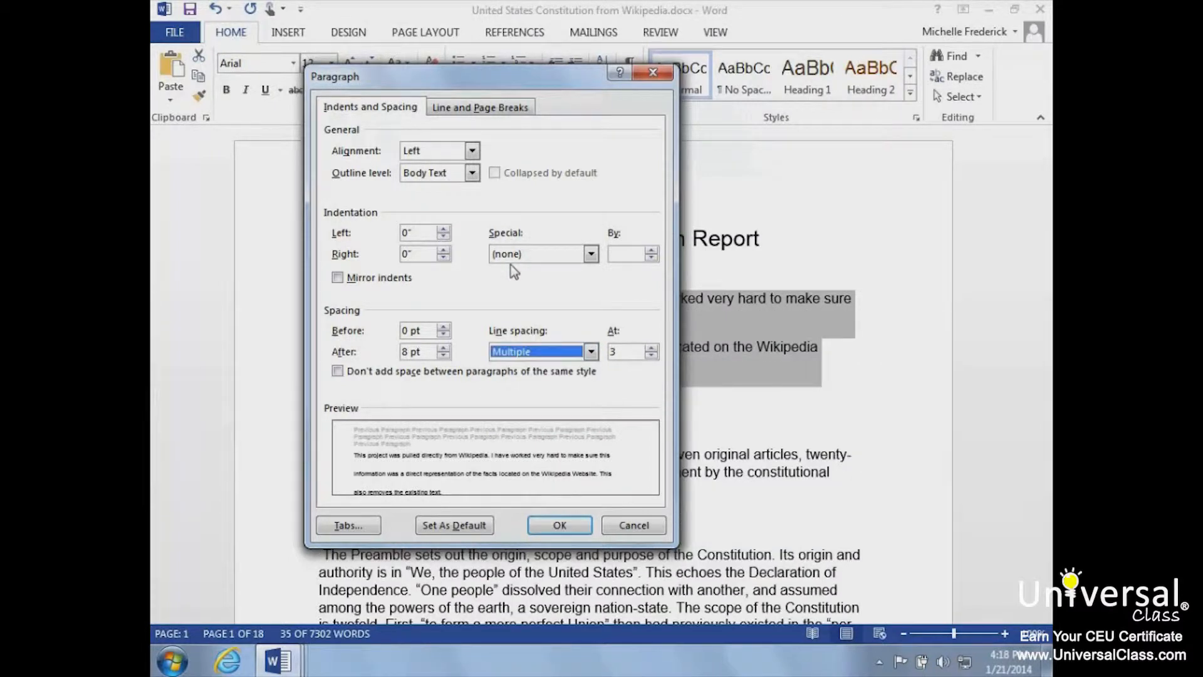
left_click(592, 353)
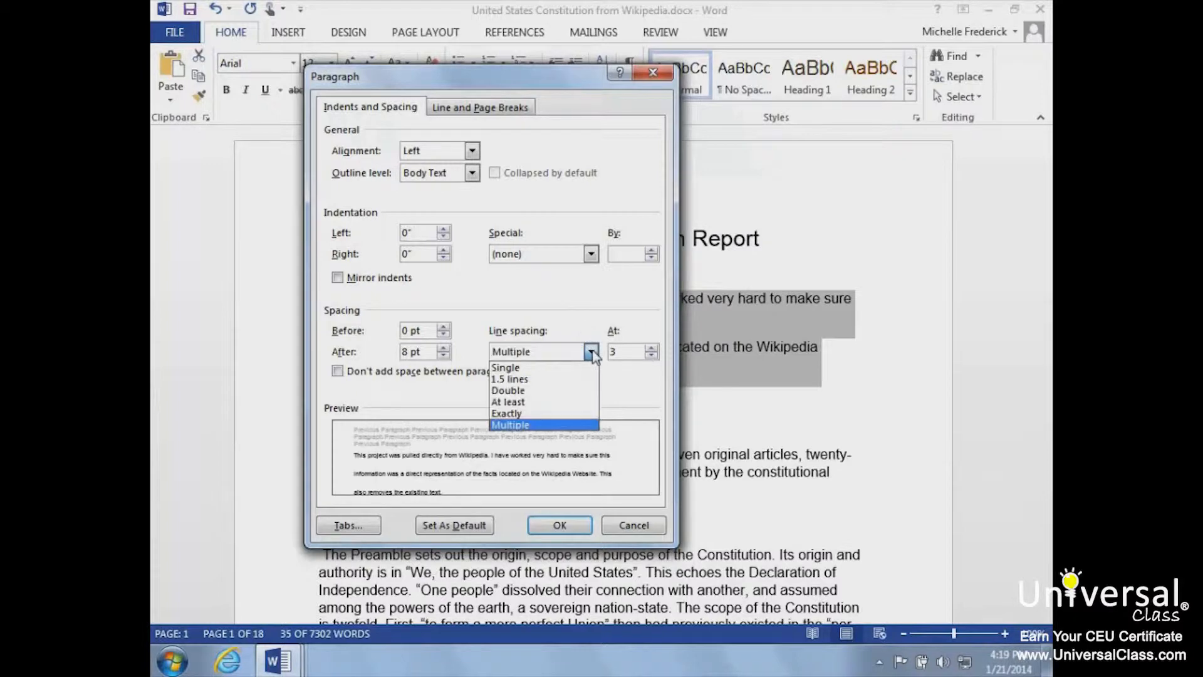
left_click(572, 426)
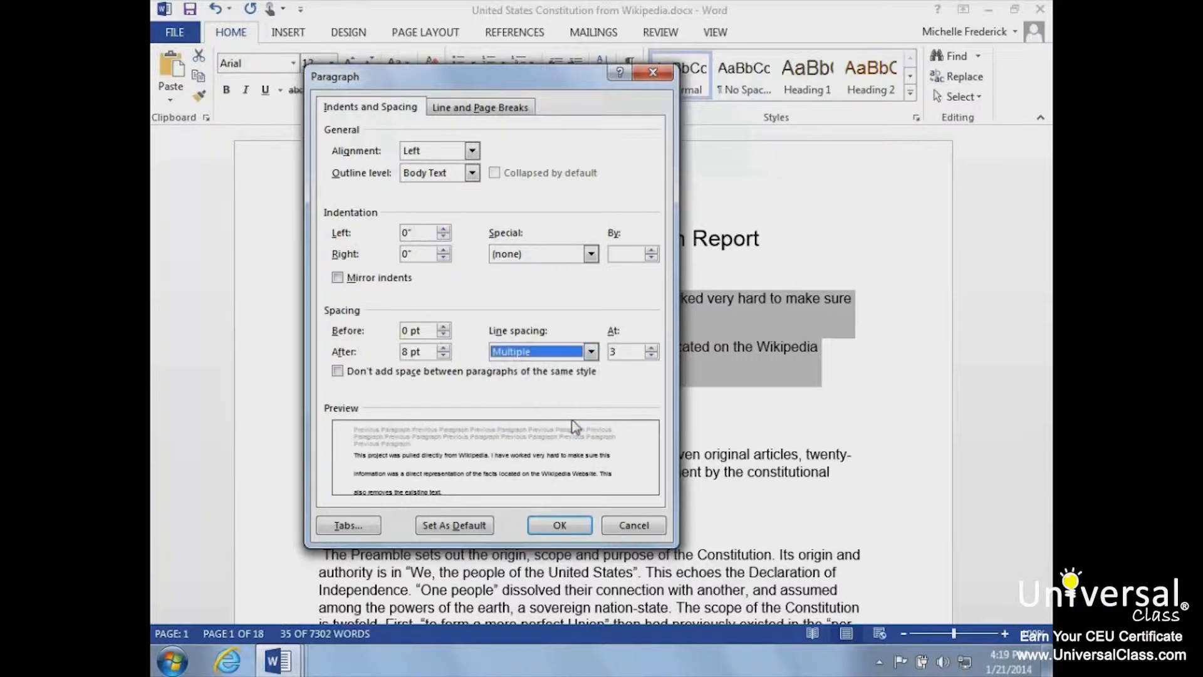
left_click(627, 344)
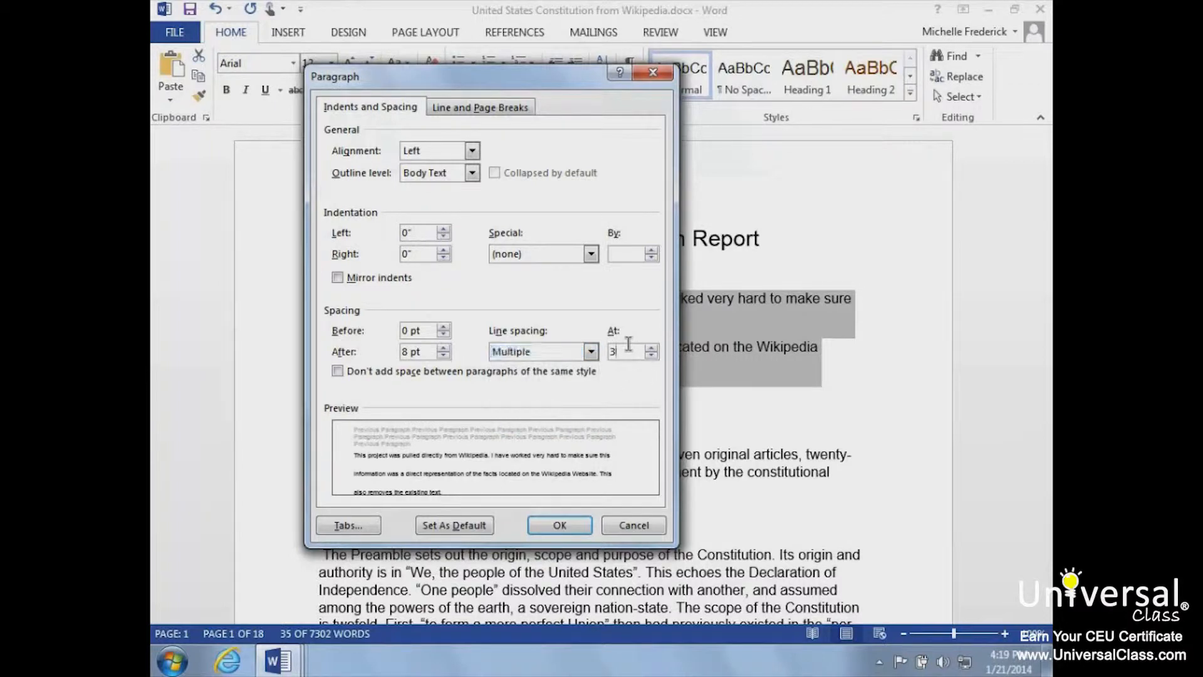
key("BackSpace")
type("4")
key("Return")
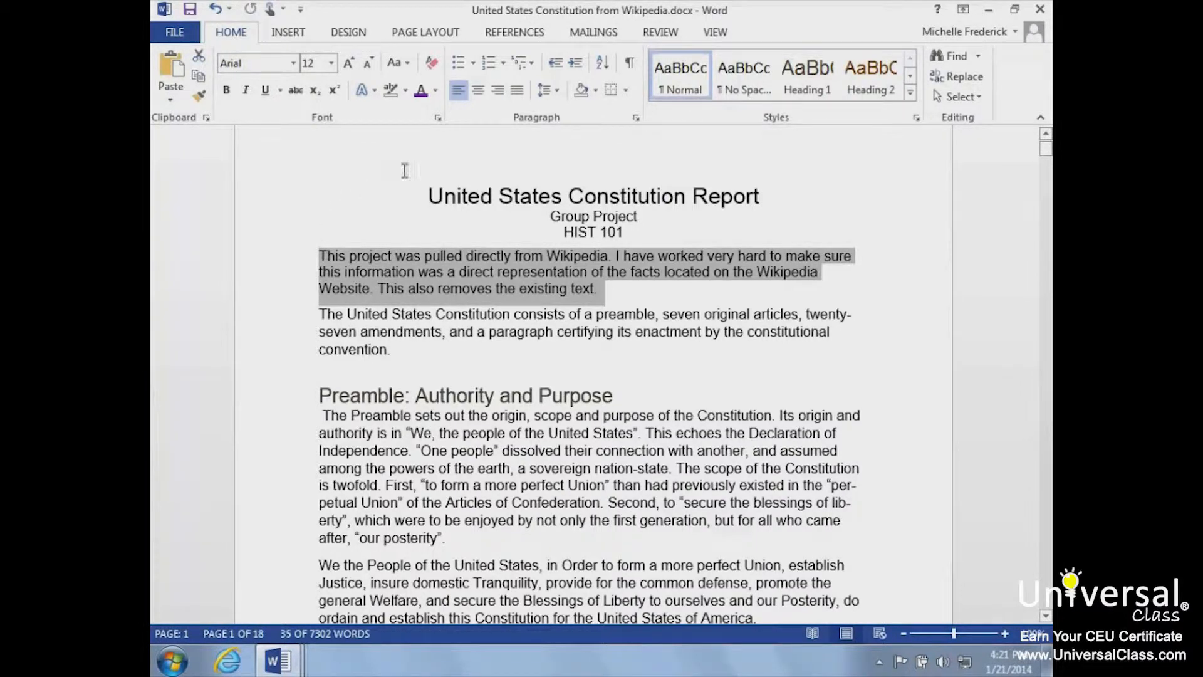
- Set the selected paragraph's spacing to 30 pt before and 24 pt after
left_click(547, 90)
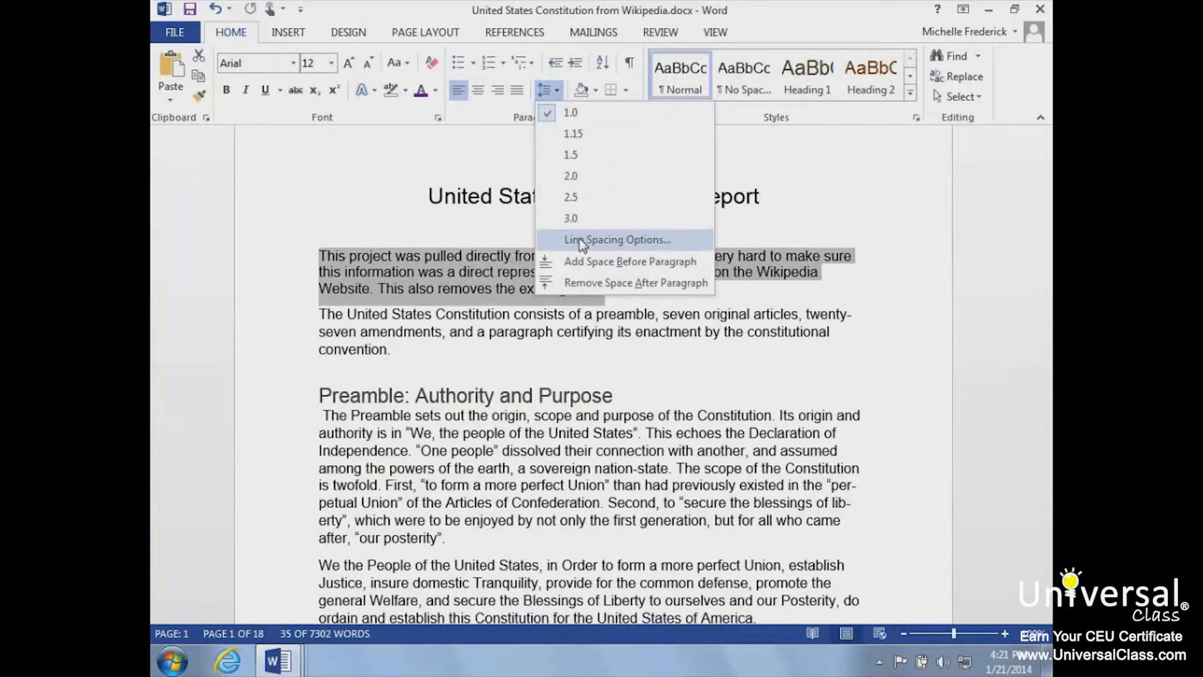
left_click(582, 241)
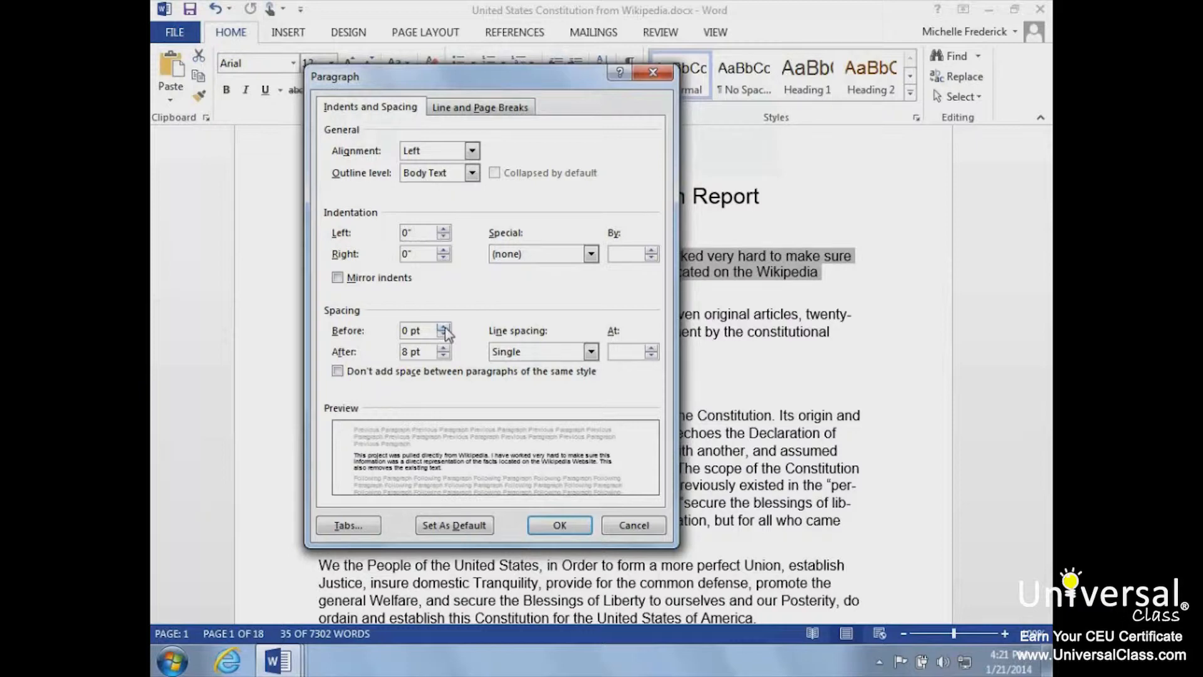
left_click(402, 330)
type("30")
key("Delete")
left_click(406, 351)
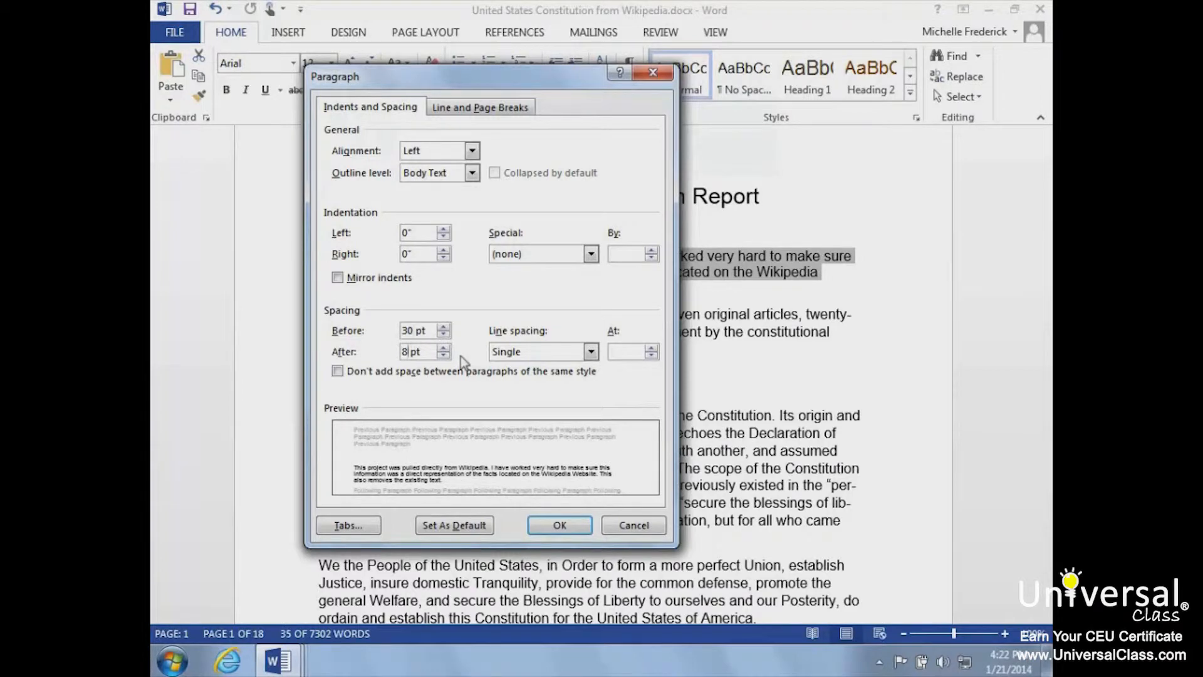
key("BackSpace")
type("24")
left_click(560, 523)
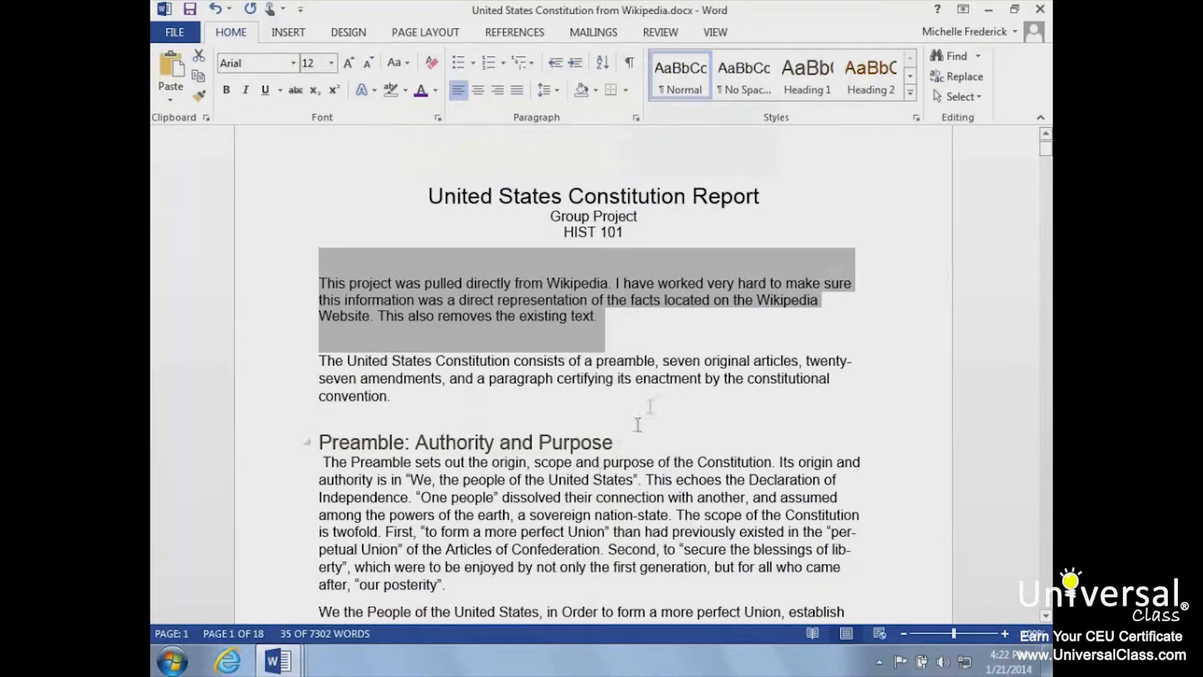
- Try a 0.5-inch first-line indent and a hanging indent as the selected paragraph's special indentation
left_click(635, 118)
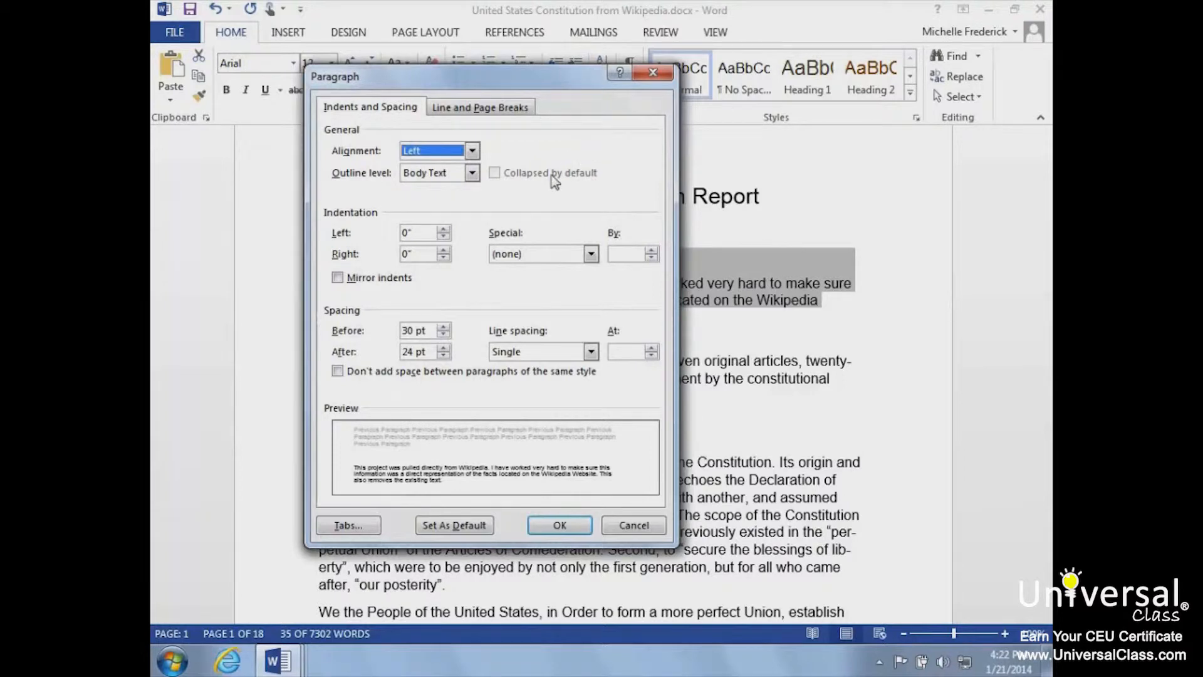
left_click(591, 254)
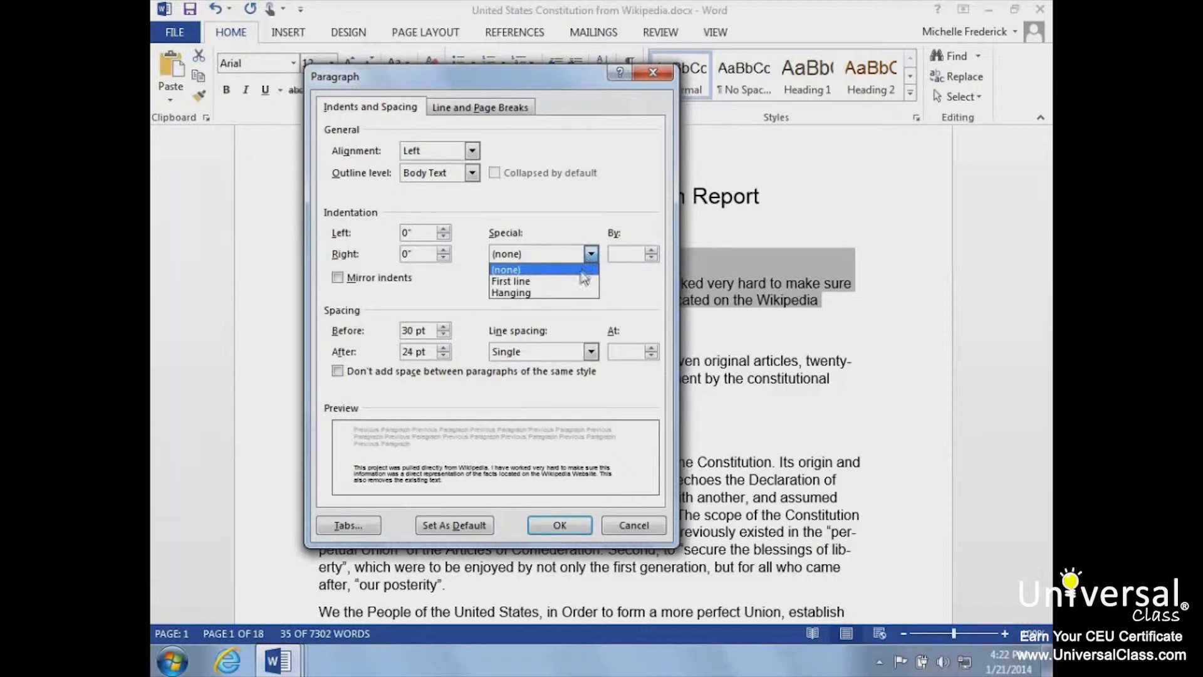
left_click(578, 282)
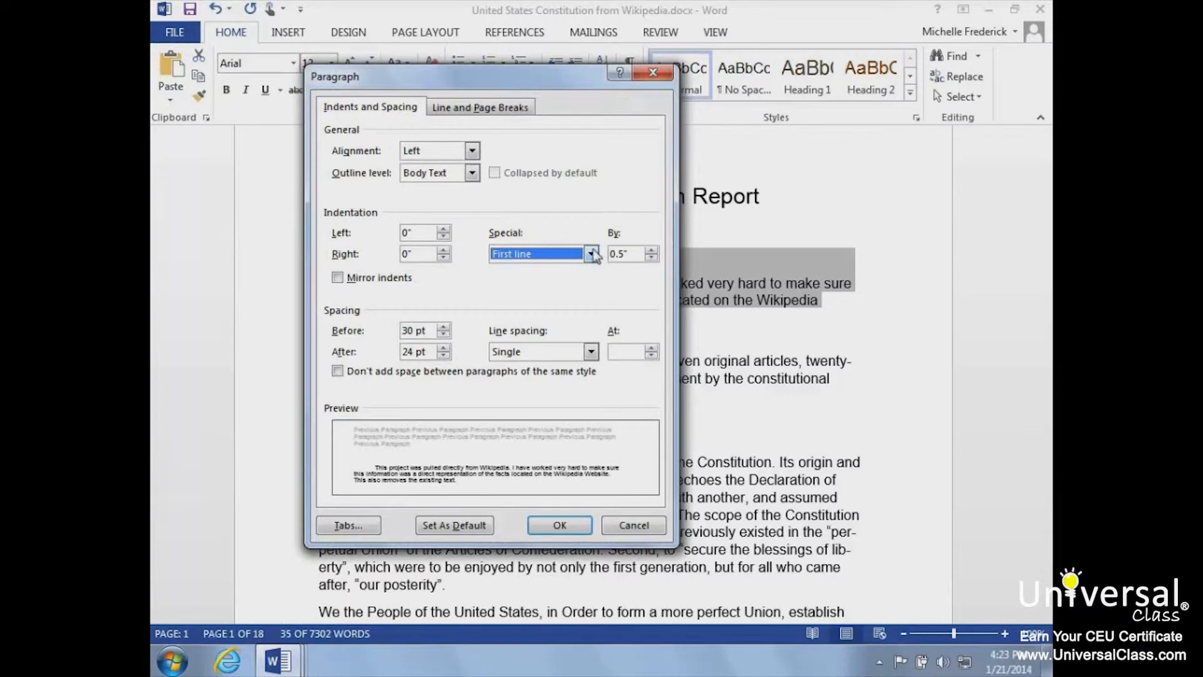
left_click(592, 254)
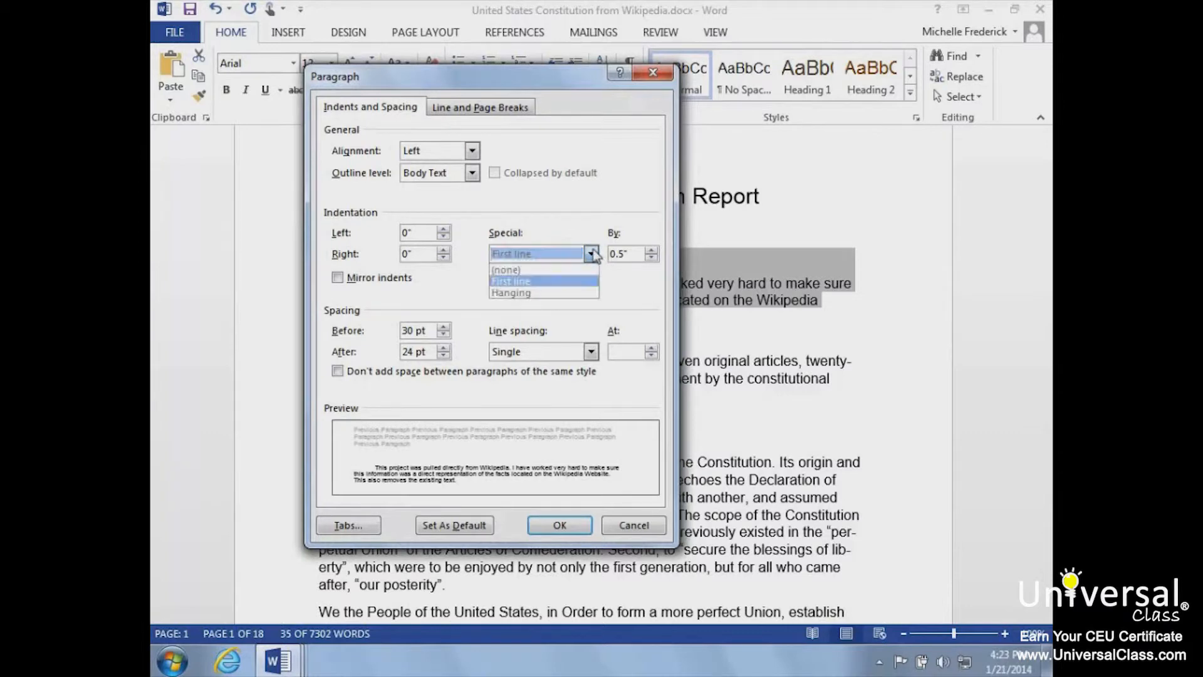
left_click(562, 292)
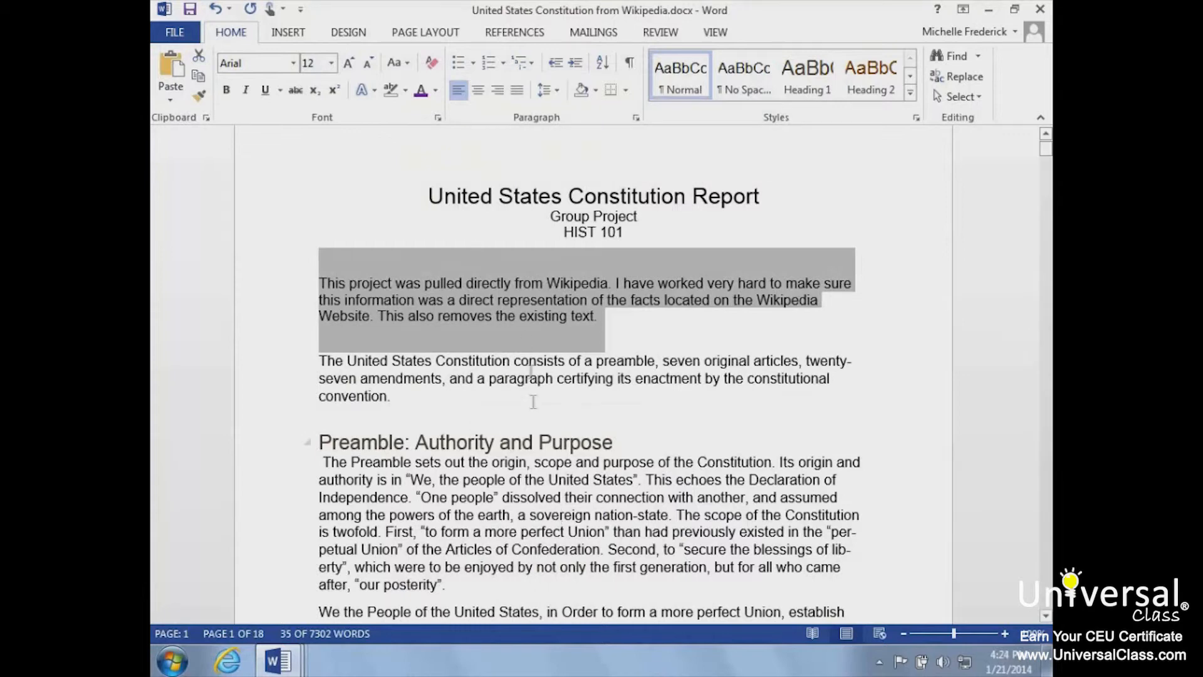
- Increase the selected paragraph's indent by two levels, and decrease it by two levels back to the margin
left_click(579, 63)
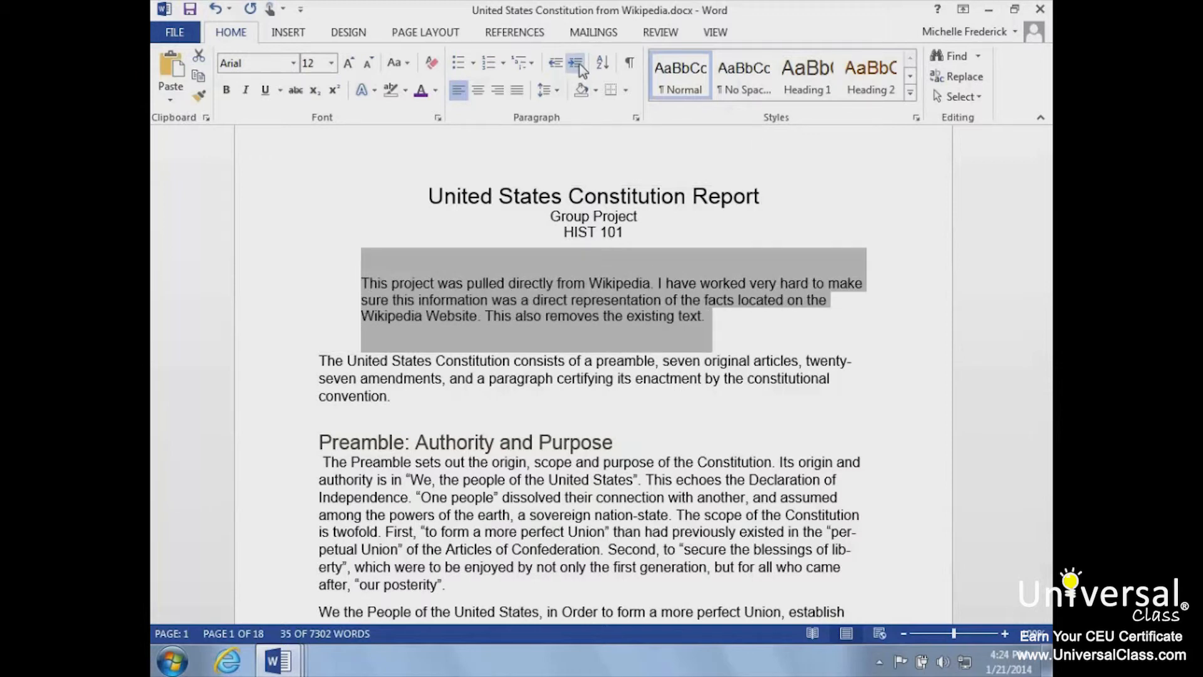
left_click(579, 63)
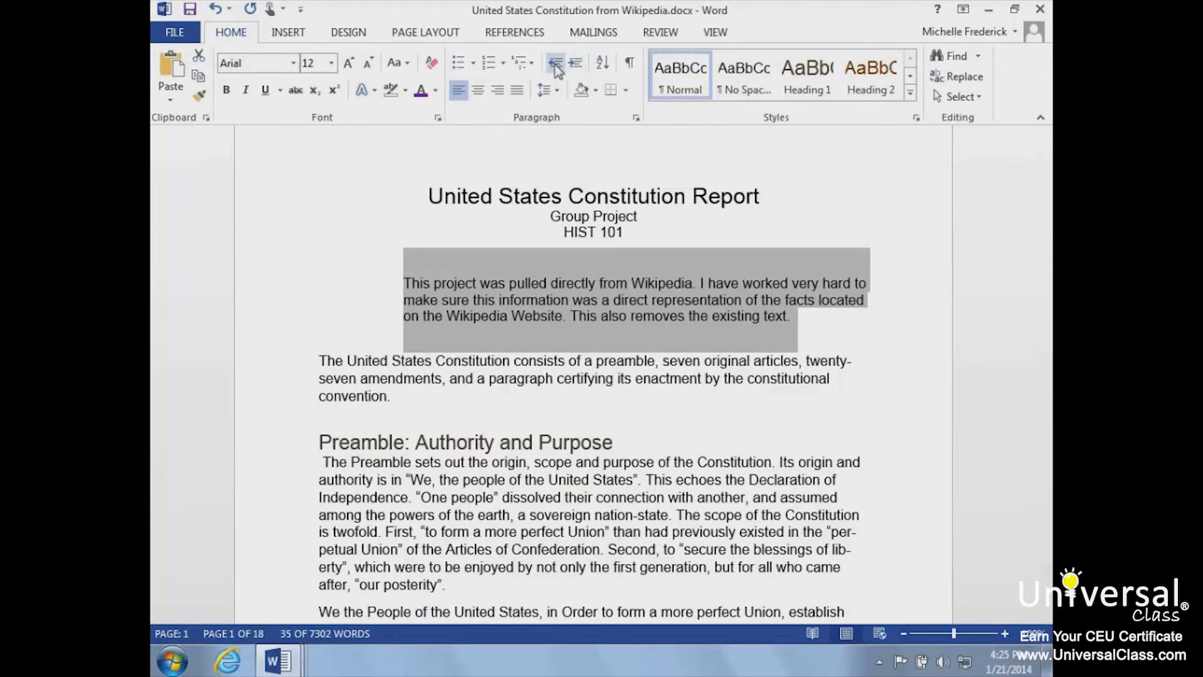
left_click(555, 64)
left_click(556, 64)
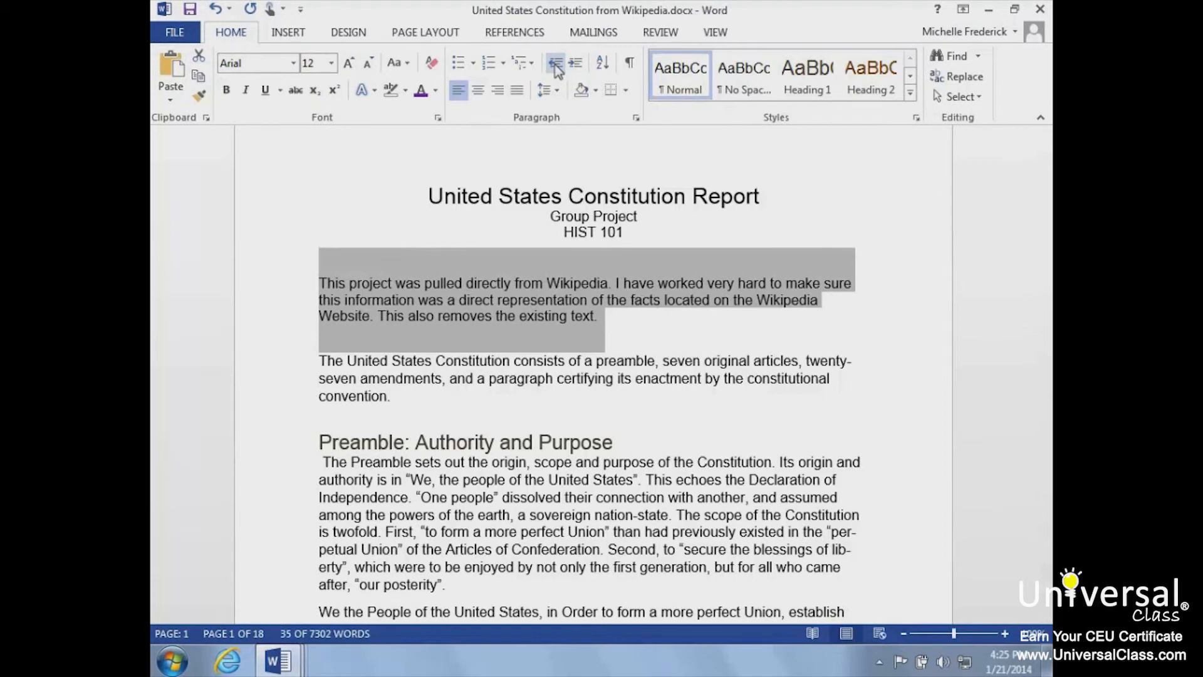
- Delete the selected opening paragraph beneath the HIST 101 line
key("Delete")
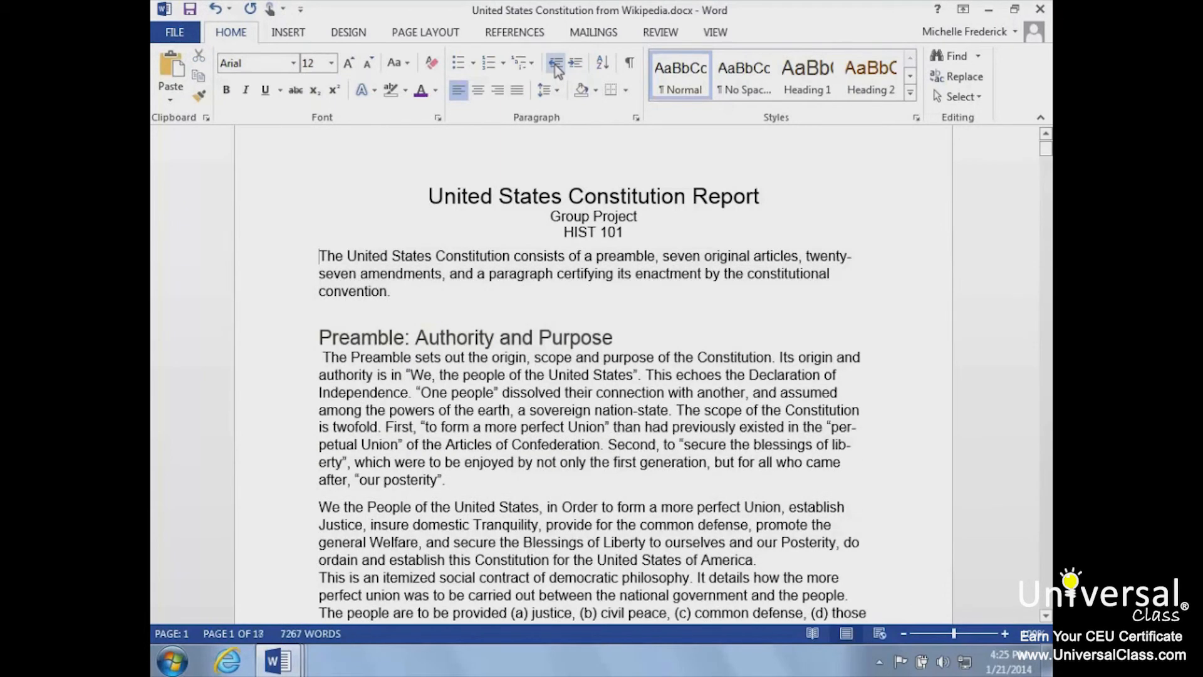